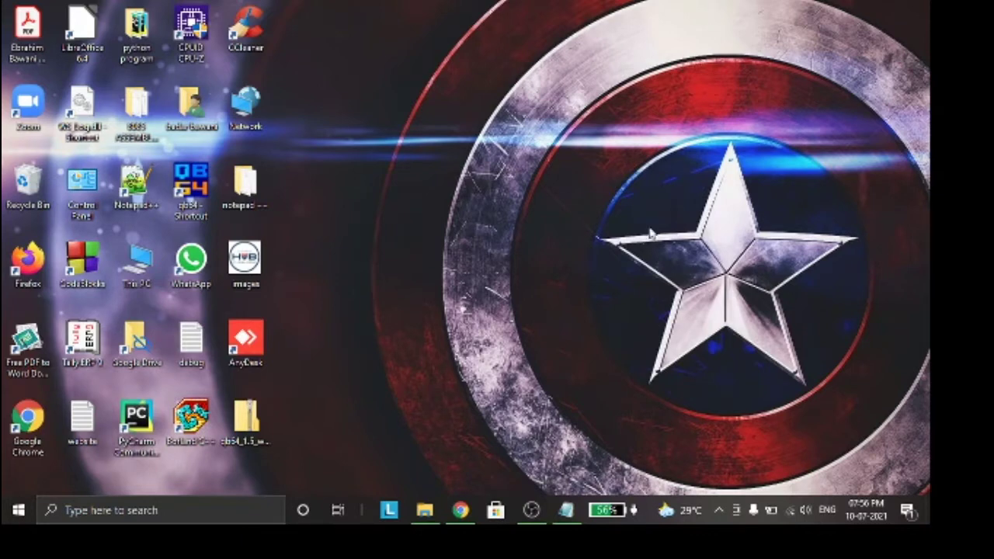
Switch to Chrome and open the latest version's download page from the QB64 portal
{"action": "left_click", "coordinate": [461, 511]}
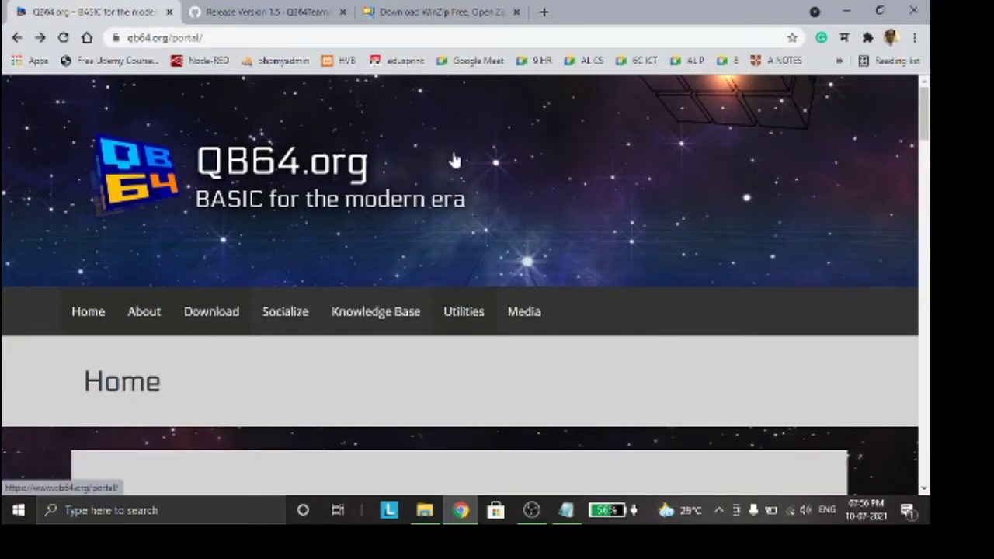
{"action": "scroll", "coordinate": [455, 160], "scroll_direction": "down", "scroll_amount": 6}
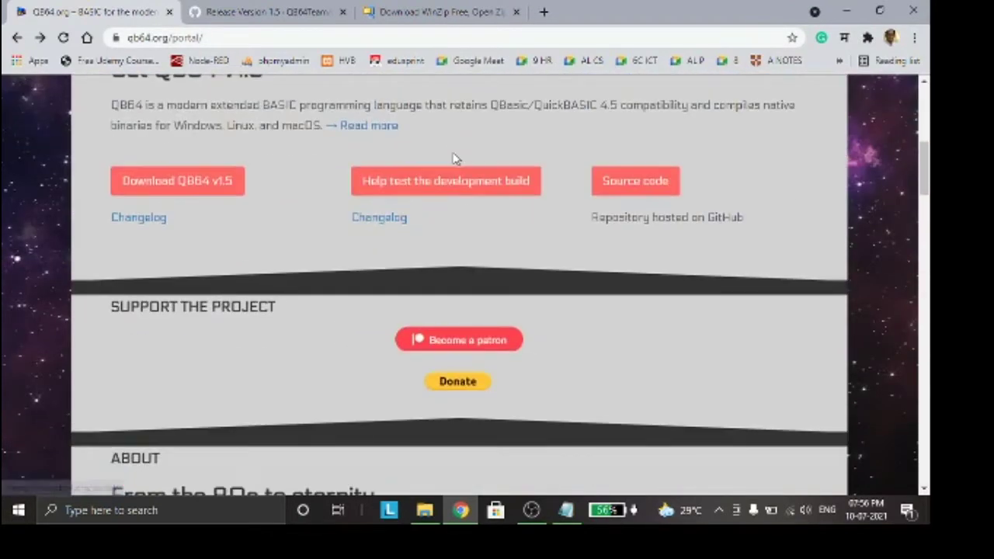
{"action": "scroll", "coordinate": [455, 160], "scroll_direction": "down", "scroll_amount": 2}
{"action": "scroll", "coordinate": [455, 159], "scroll_direction": "down", "scroll_amount": 2}
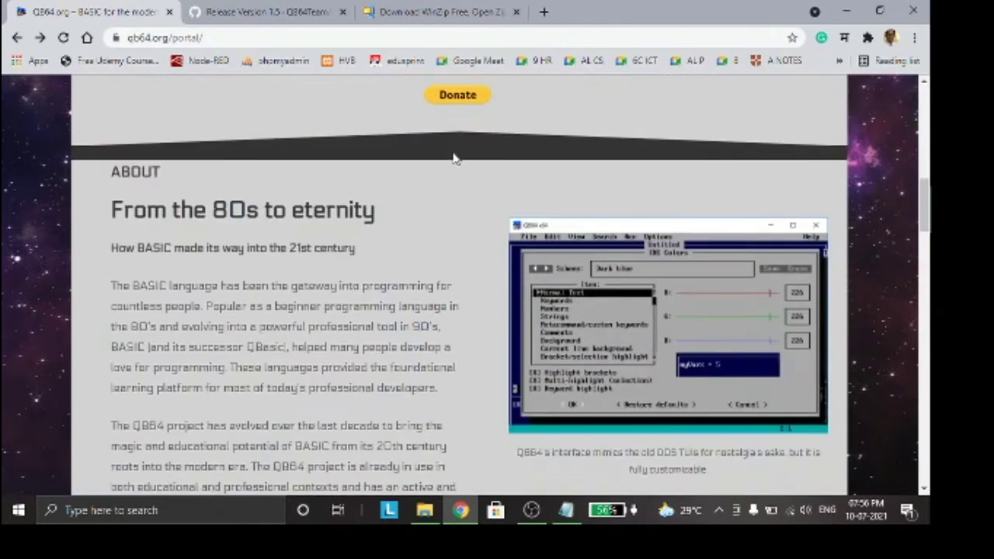
{"action": "scroll", "coordinate": [455, 155], "scroll_direction": "up", "scroll_amount": 15}
{"action": "mouse_move", "coordinate": [212, 321]}
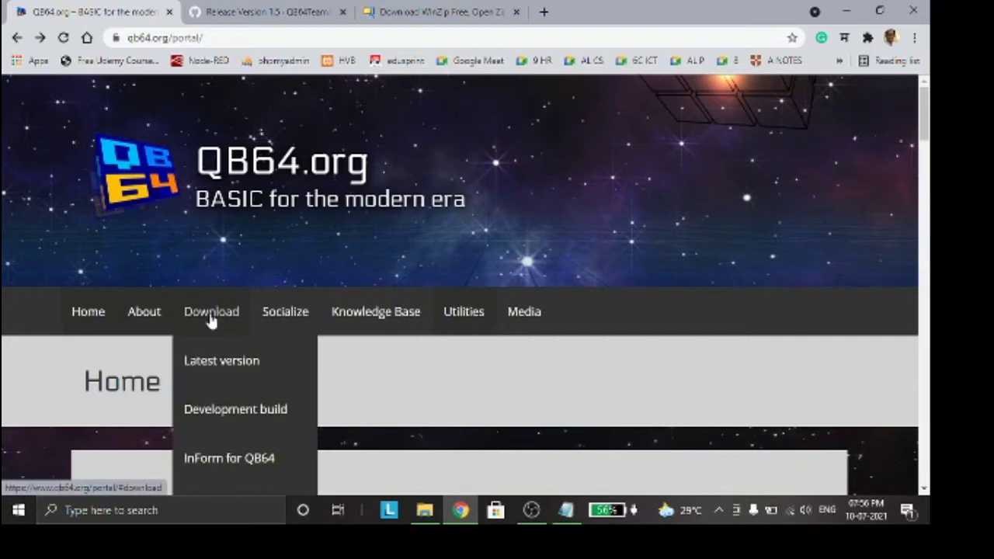
{"action": "left_click", "coordinate": [240, 369]}
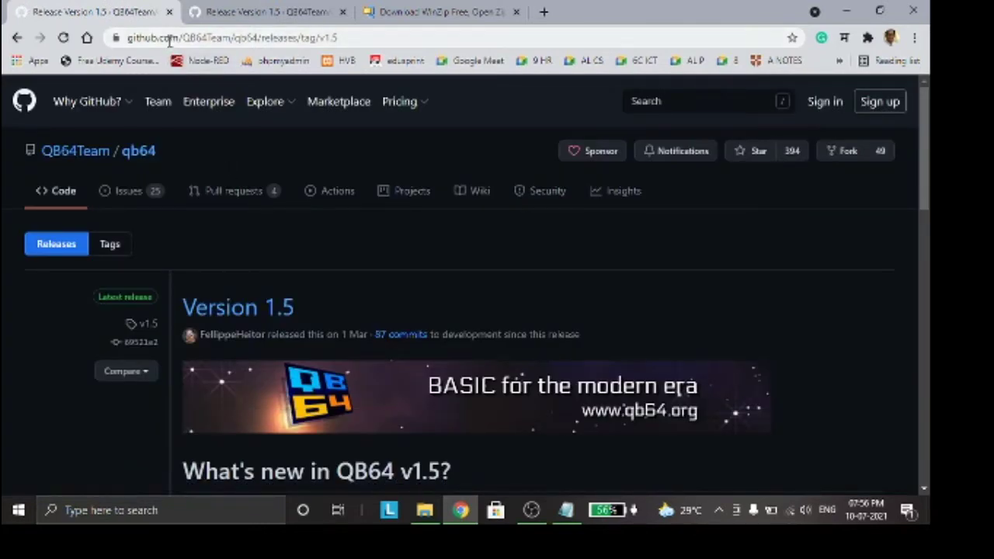
Examine the QB64 v1.5 download packages offered for Linux, macOS, Windows 32-bit and Windows 64-bit
{"action": "scroll", "coordinate": [392, 294], "scroll_direction": "down", "scroll_amount": 3}
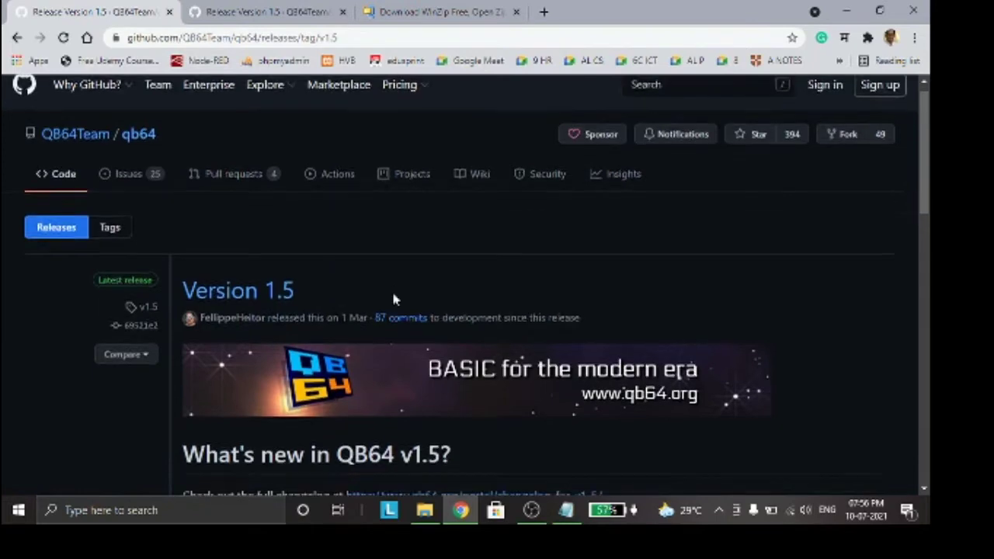
{"action": "scroll", "coordinate": [394, 299], "scroll_direction": "down", "scroll_amount": 1}
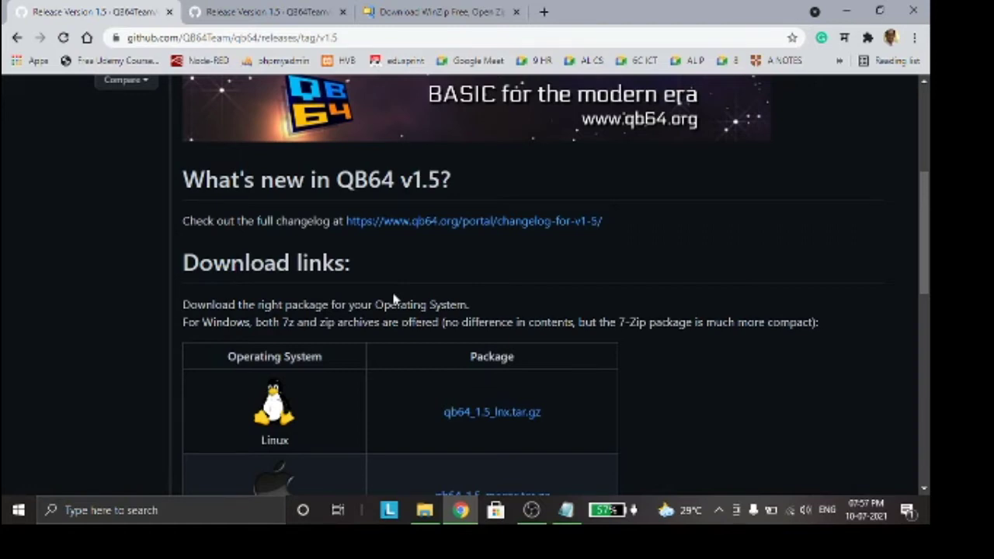
{"action": "scroll", "coordinate": [394, 299], "scroll_direction": "down", "scroll_amount": 3}
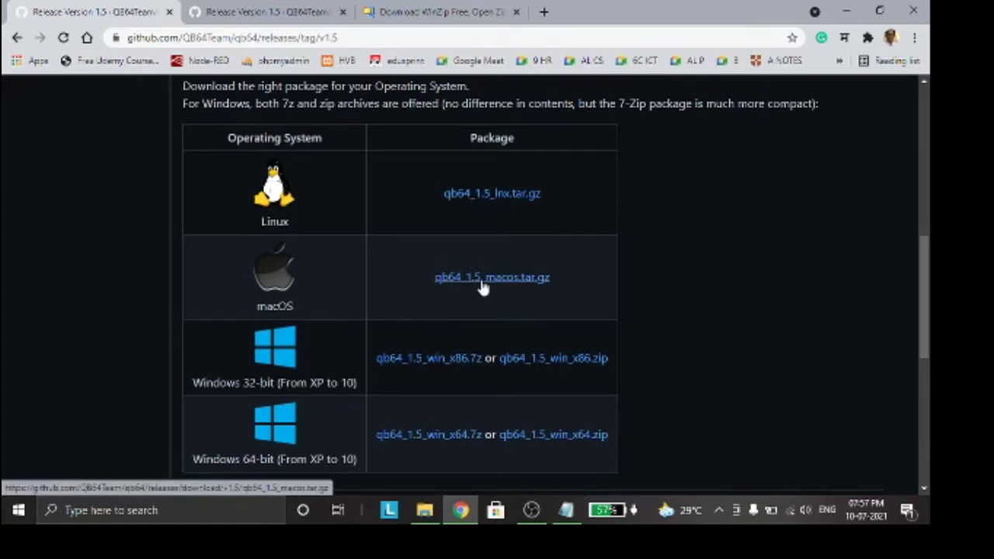
{"action": "scroll", "coordinate": [481, 288], "scroll_direction": "down", "scroll_amount": 1}
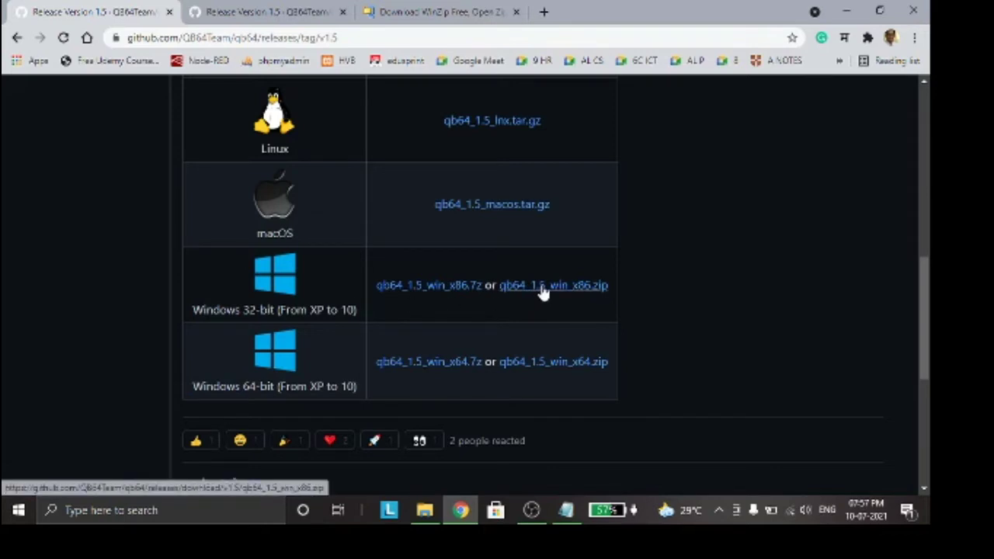
{"action": "left_click", "coordinate": [381, 361]}
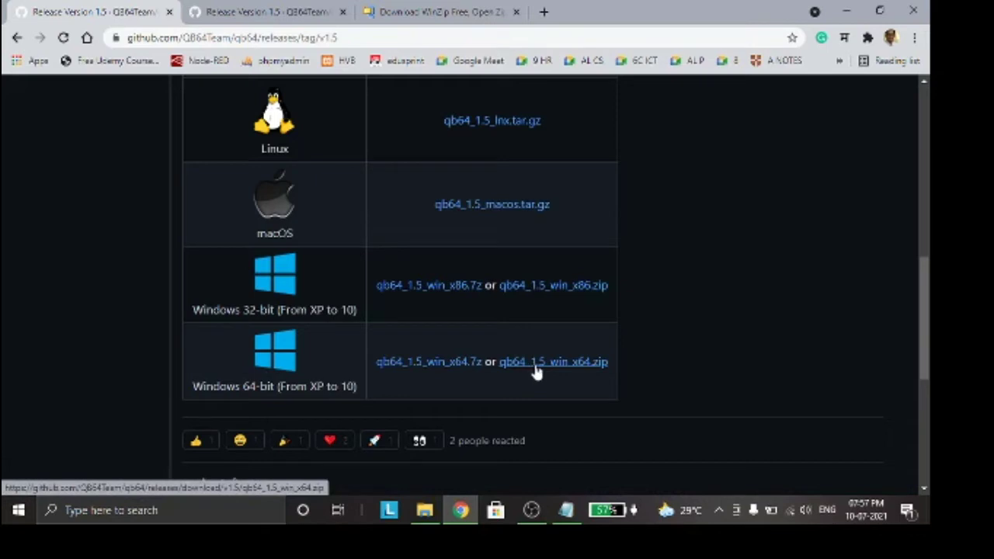
Return to the desktop and select the qb64_1.5_win_x64 archive
{"action": "left_click", "coordinate": [852, 9]}
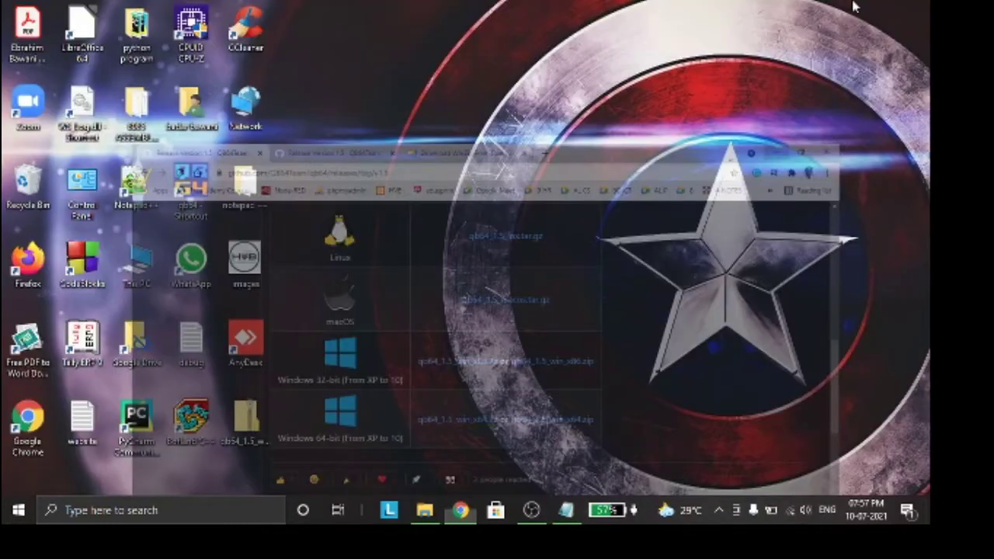
{"action": "left_click", "coordinate": [262, 422]}
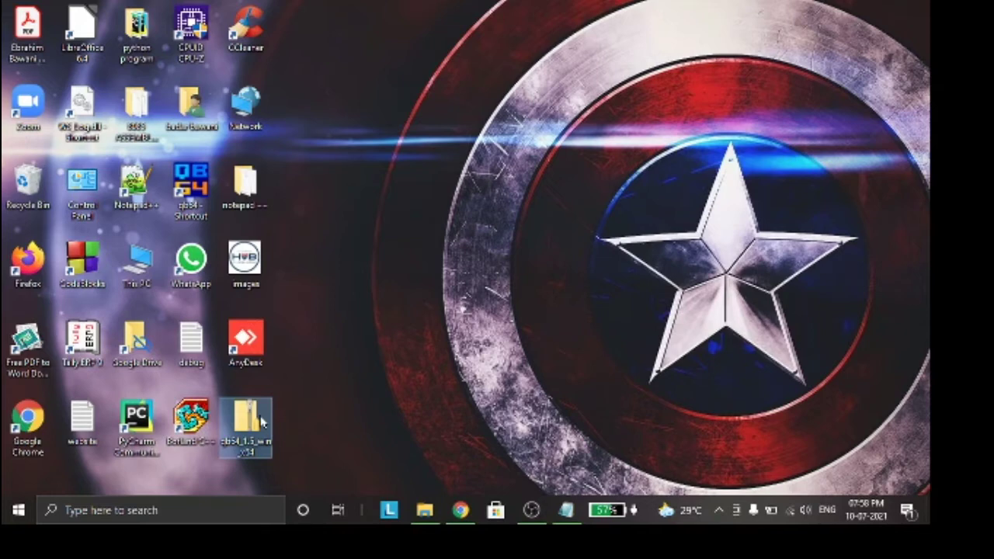
Switch back to Chrome and view the WinZip download page and its full web address
{"action": "left_click", "coordinate": [460, 510]}
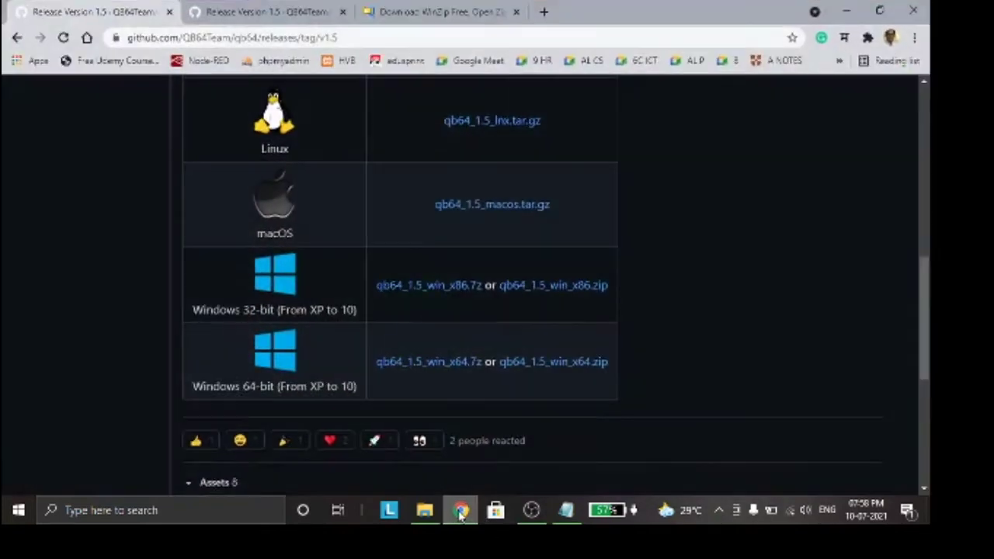
{"action": "left_click", "coordinate": [464, 9]}
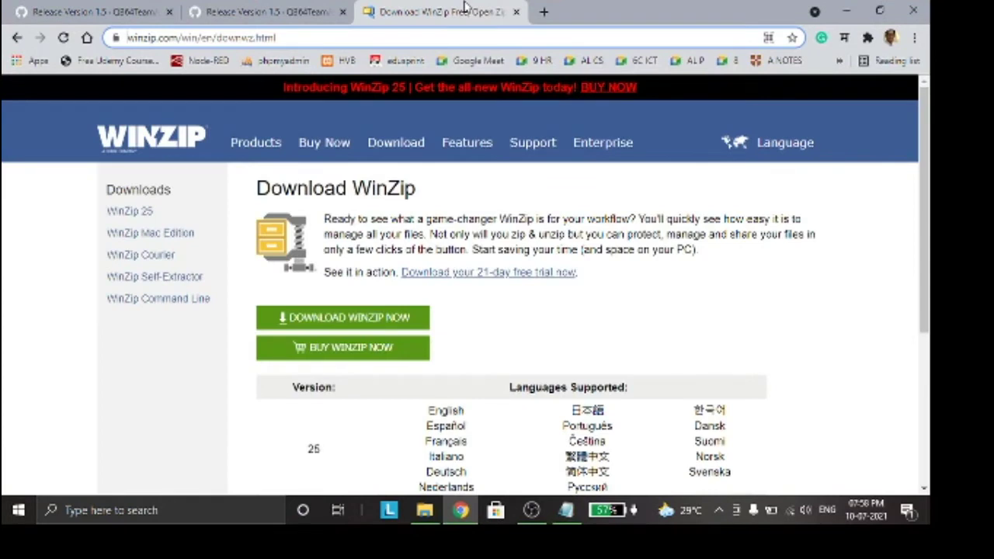
{"action": "left_click", "coordinate": [177, 39]}
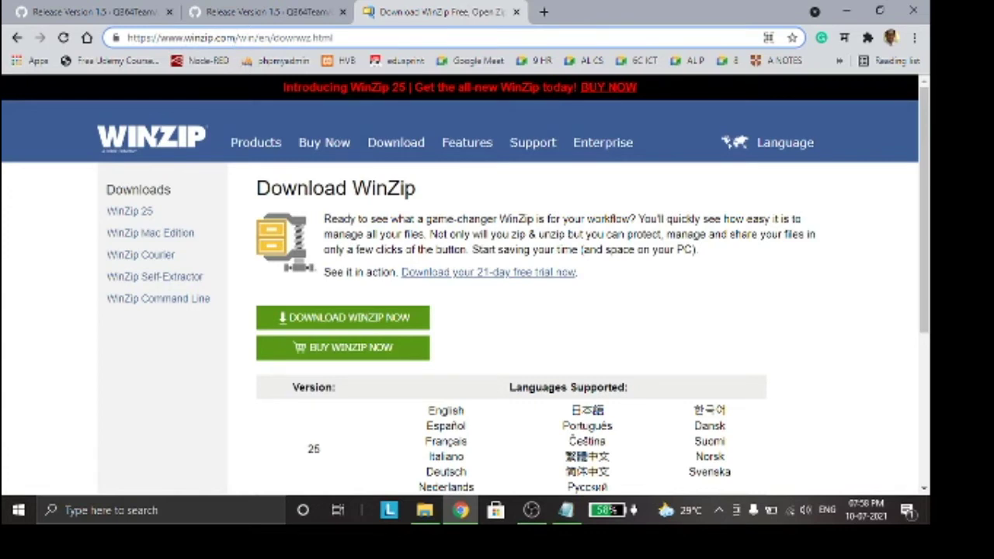
{"action": "mouse_move", "coordinate": [408, 151]}
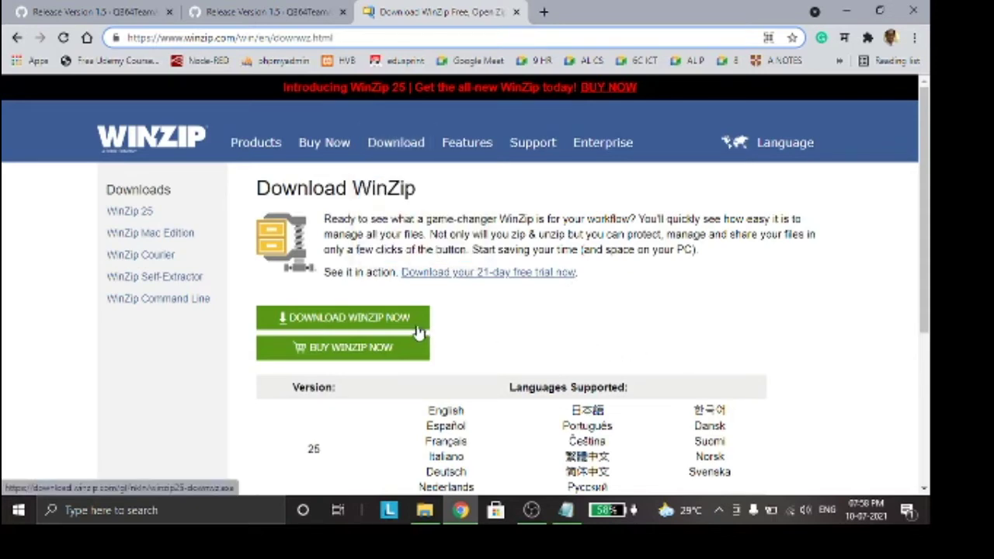
Return to the desktop and view the extraction option for the qb64_1.5_win_x64 archive
{"action": "key", "text": "super+d"}
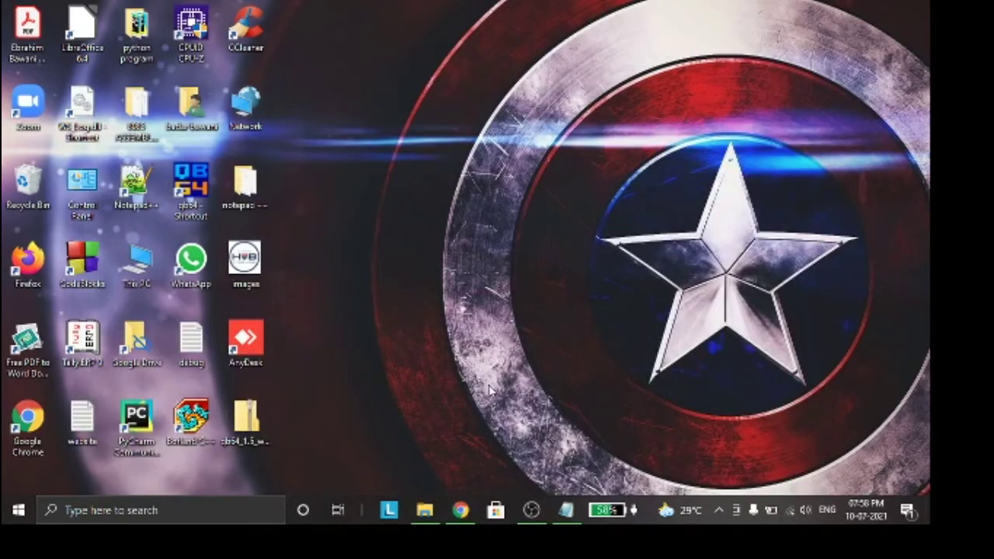
{"action": "right_click", "coordinate": [255, 420]}
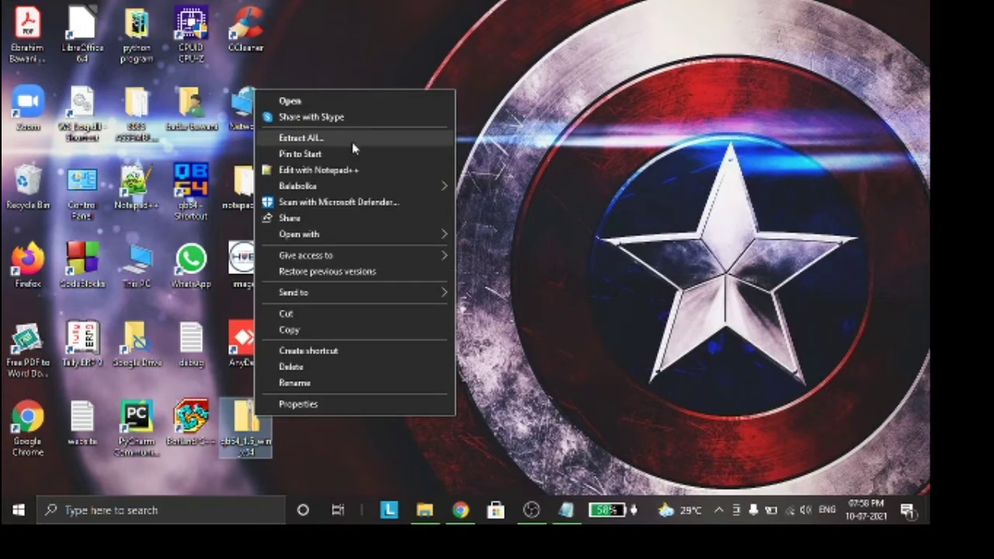
{"action": "left_click", "coordinate": [552, 349]}
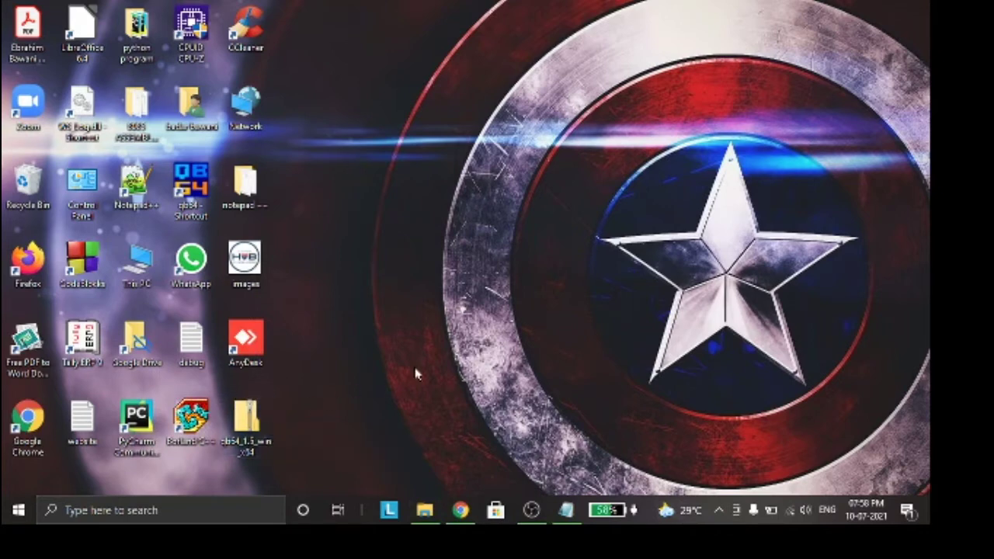
Switch to File Explorer and view the contents of the qb64 folder inside qb64_1.5_win_x64
{"action": "left_click", "coordinate": [425, 510]}
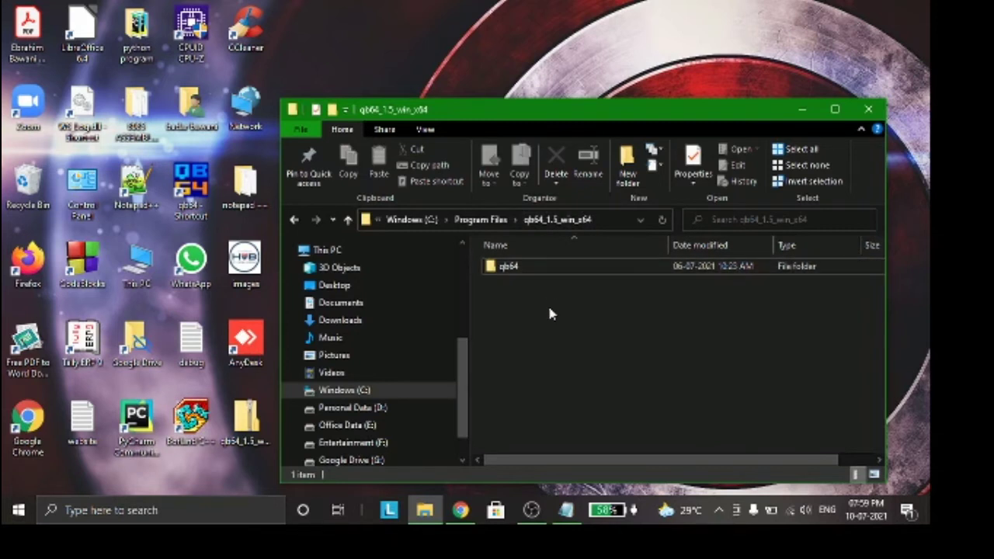
{"action": "left_click", "coordinate": [514, 273]}
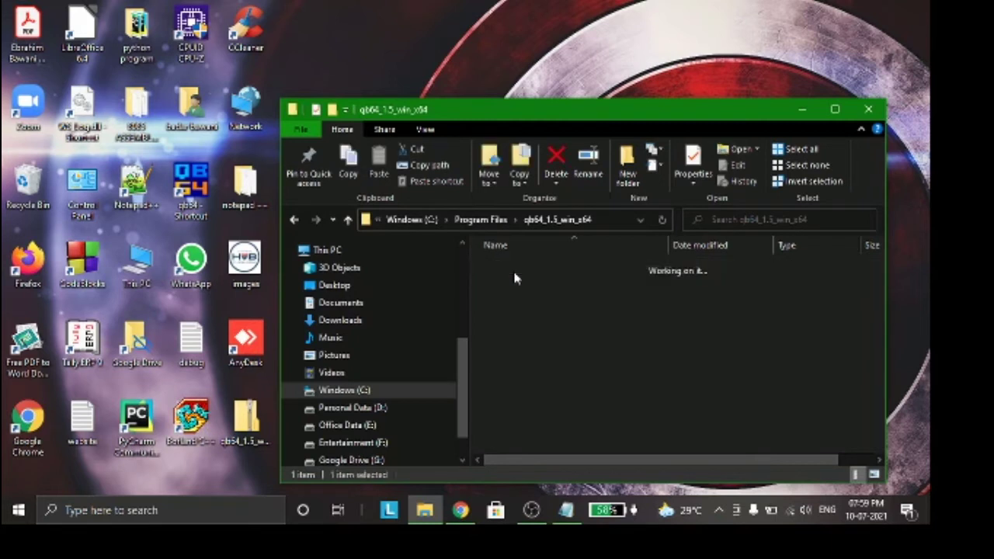
{"action": "double_click", "coordinate": [513, 272]}
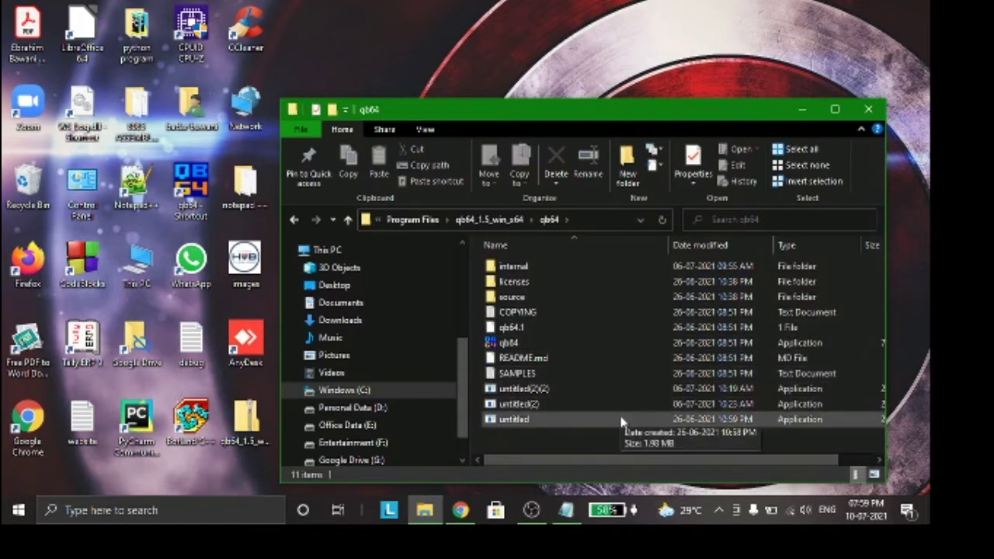
Open the Program Files folder on the C: drive and locate the qb64_1.5_win_x64 folder
{"action": "key", "text": "alt+Up"}
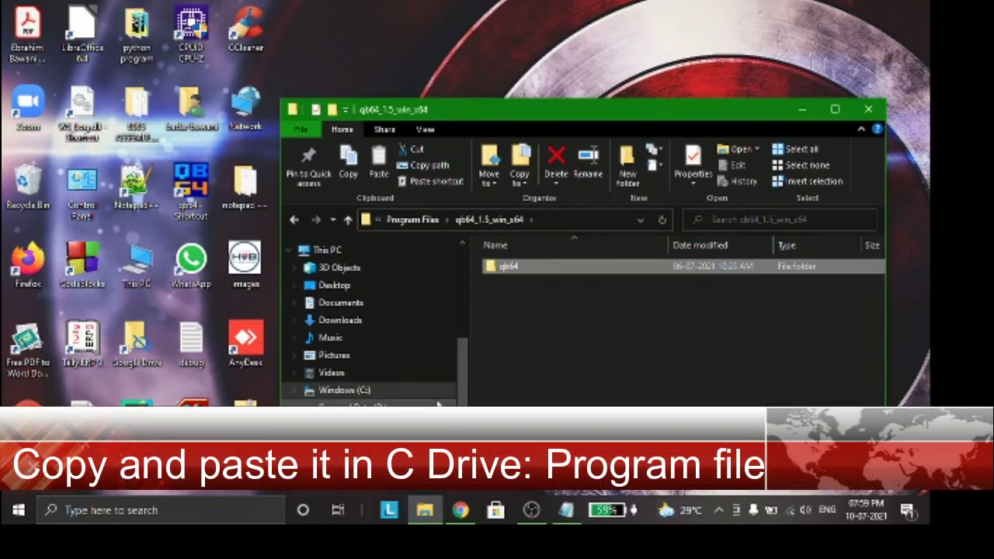
{"action": "left_click", "coordinate": [380, 392]}
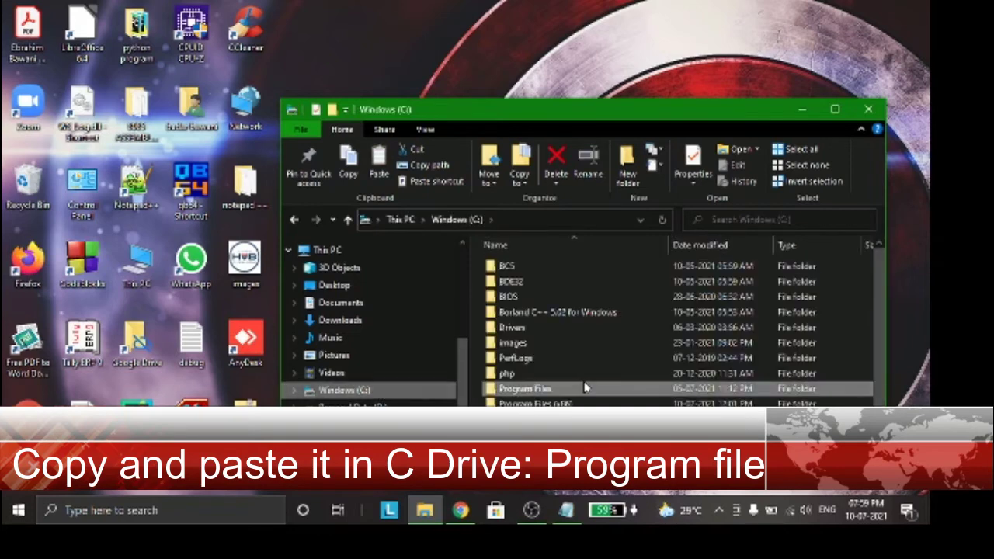
{"action": "double_click", "coordinate": [581, 392]}
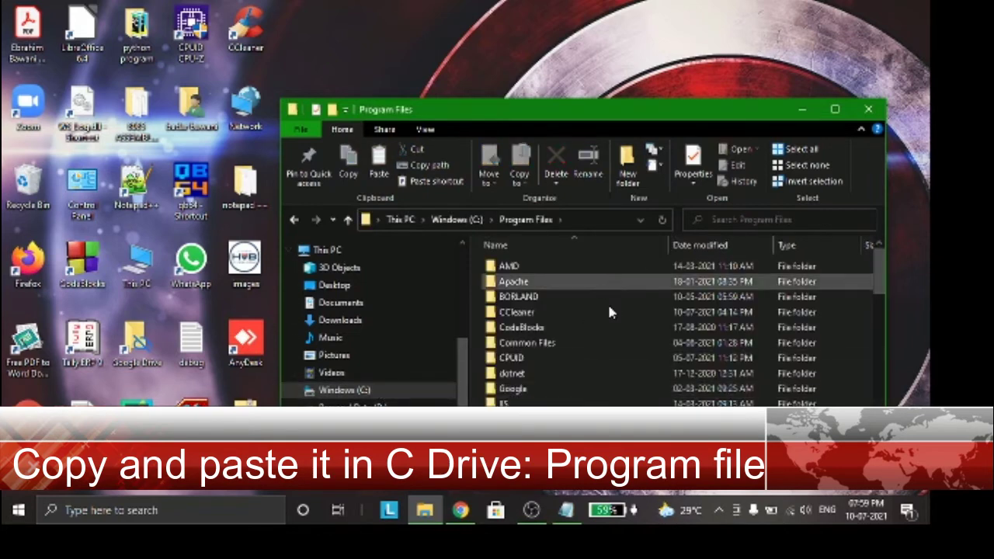
{"action": "scroll", "coordinate": [624, 374], "scroll_direction": "down", "scroll_amount": 1}
{"action": "scroll", "coordinate": [623, 374], "scroll_direction": "down", "scroll_amount": 9}
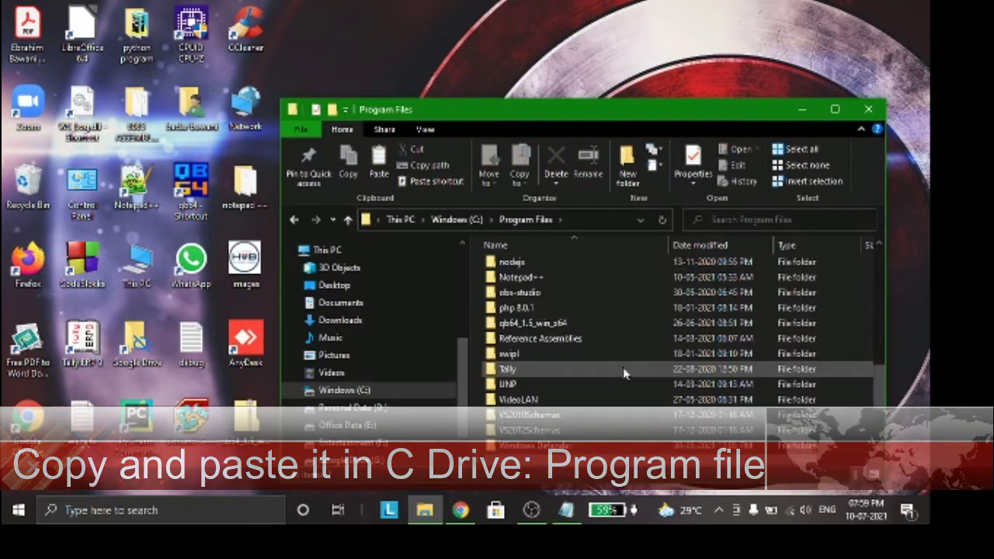
{"action": "scroll", "coordinate": [613, 349], "scroll_direction": "down", "scroll_amount": 3}
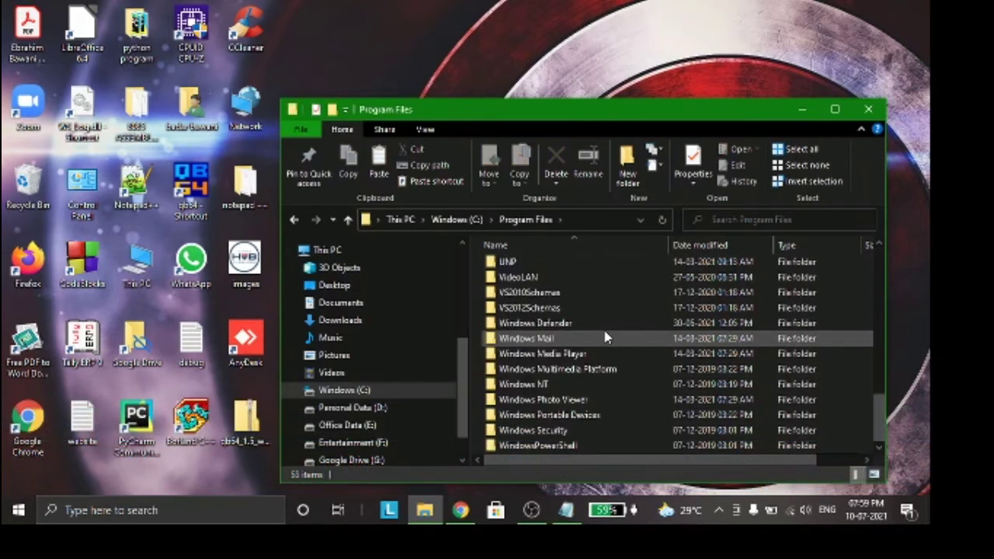
{"action": "scroll", "coordinate": [606, 338], "scroll_direction": "up", "scroll_amount": 2}
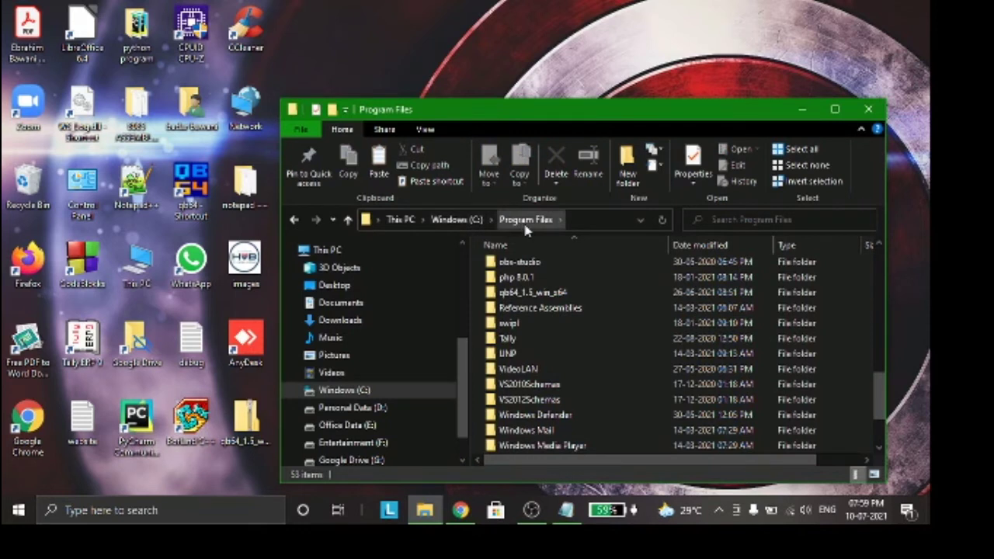
Open the qb64 folder inside qb64_1.5_win_x64 in Program Files
{"action": "left_click", "coordinate": [542, 300]}
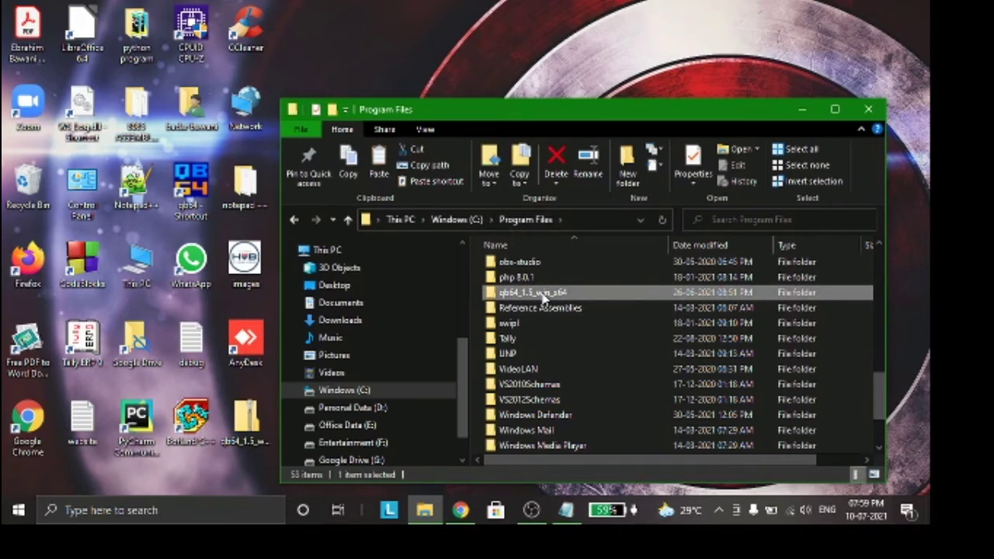
{"action": "double_click", "coordinate": [543, 298]}
{"action": "left_click", "coordinate": [509, 272]}
{"action": "double_click", "coordinate": [509, 268]}
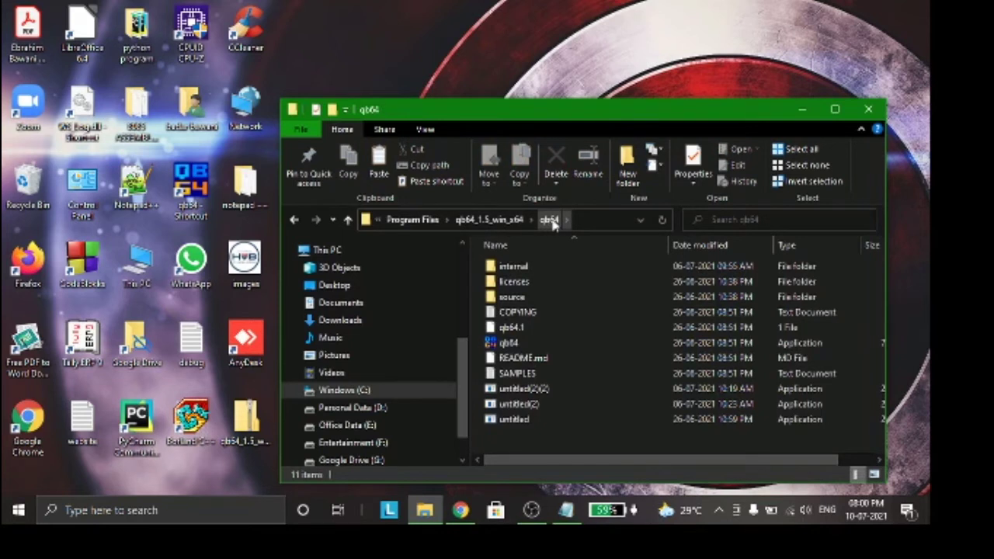
Send a shortcut for the qb64 application to the desktop and close the folder window
{"action": "left_click", "coordinate": [507, 346]}
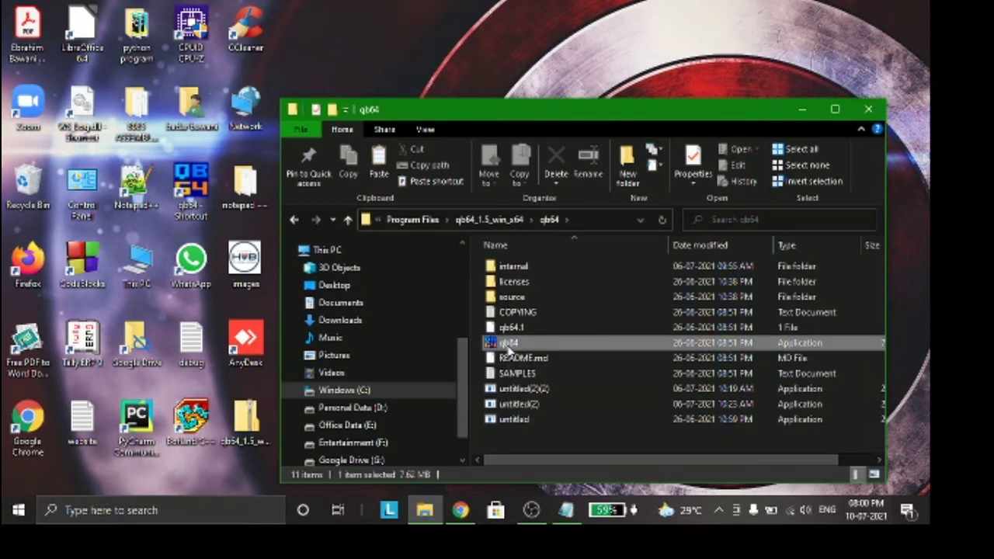
{"action": "right_click", "coordinate": [508, 347]}
{"action": "mouse_move", "coordinate": [564, 207]}
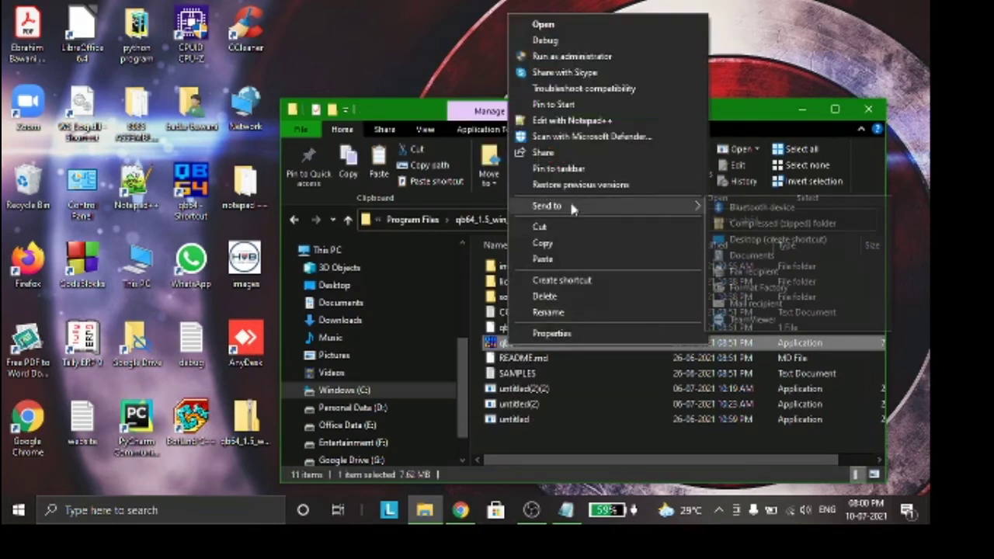
{"action": "left_click", "coordinate": [782, 244]}
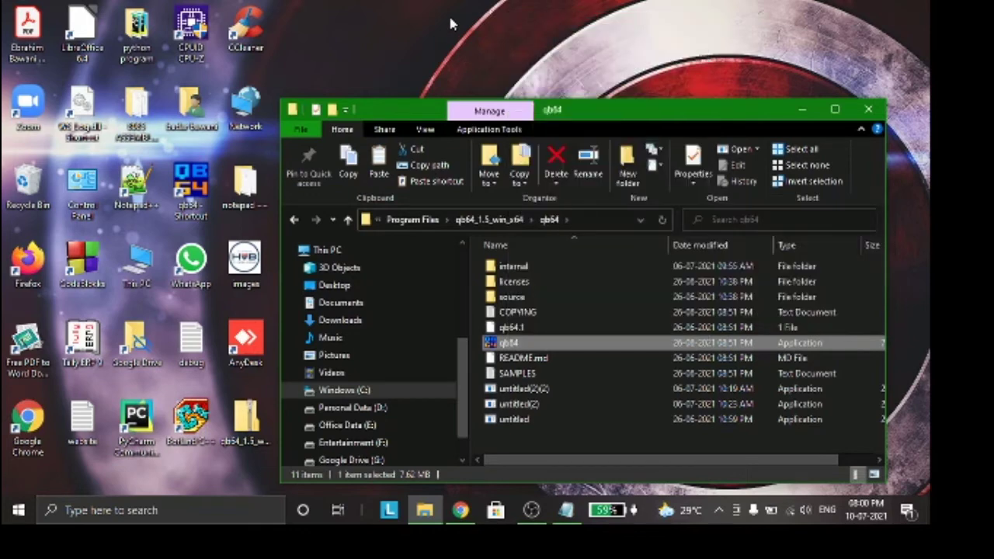
{"action": "left_click", "coordinate": [180, 190]}
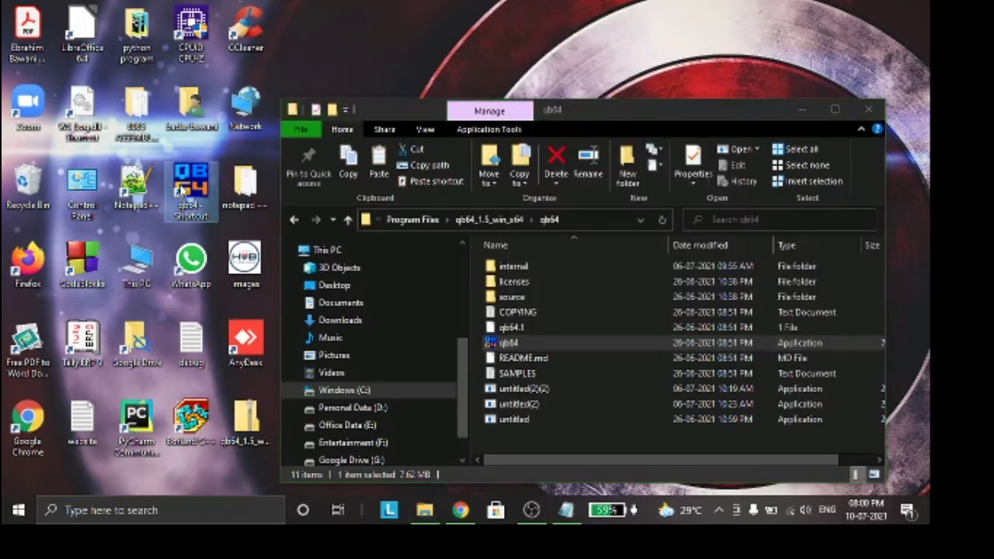
{"action": "left_click", "coordinate": [868, 109]}
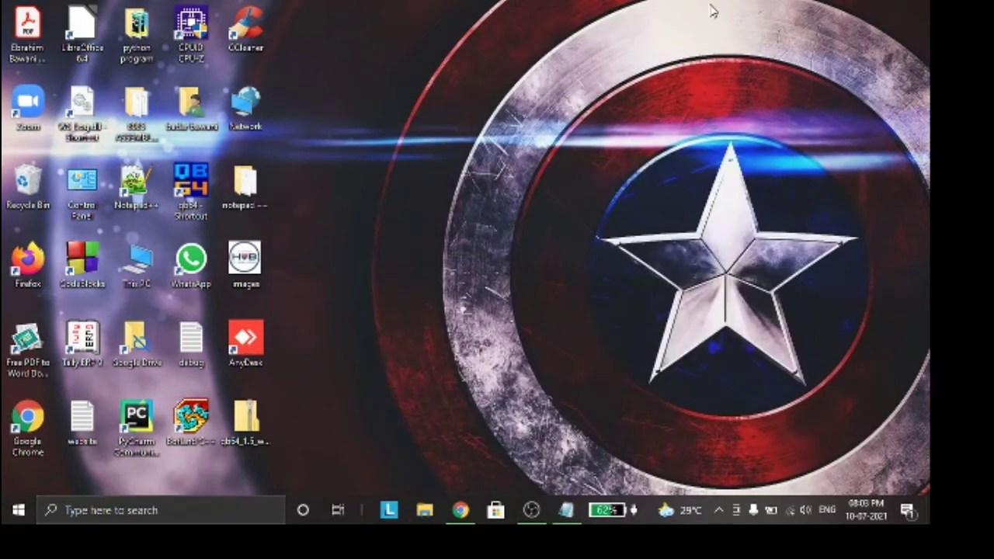
Launch QB64 from its desktop shortcut and dismiss the welcome message
{"action": "right_click", "coordinate": [201, 183]}
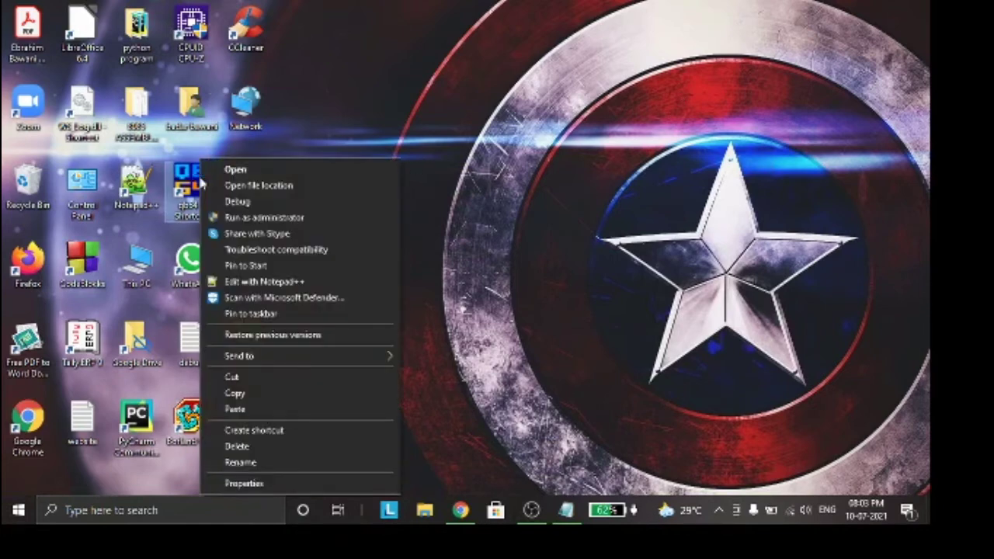
{"action": "left_click", "coordinate": [250, 170]}
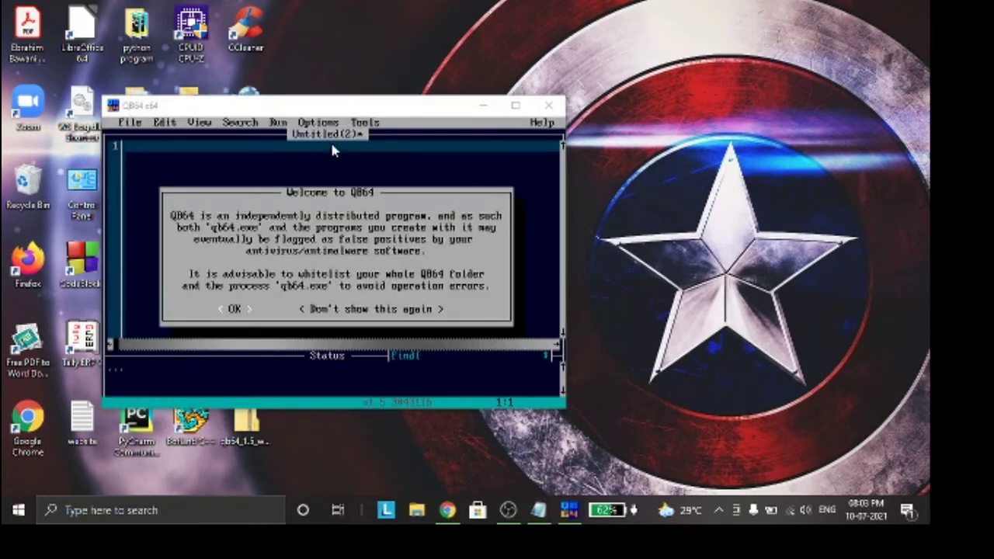
{"action": "left_click", "coordinate": [236, 310]}
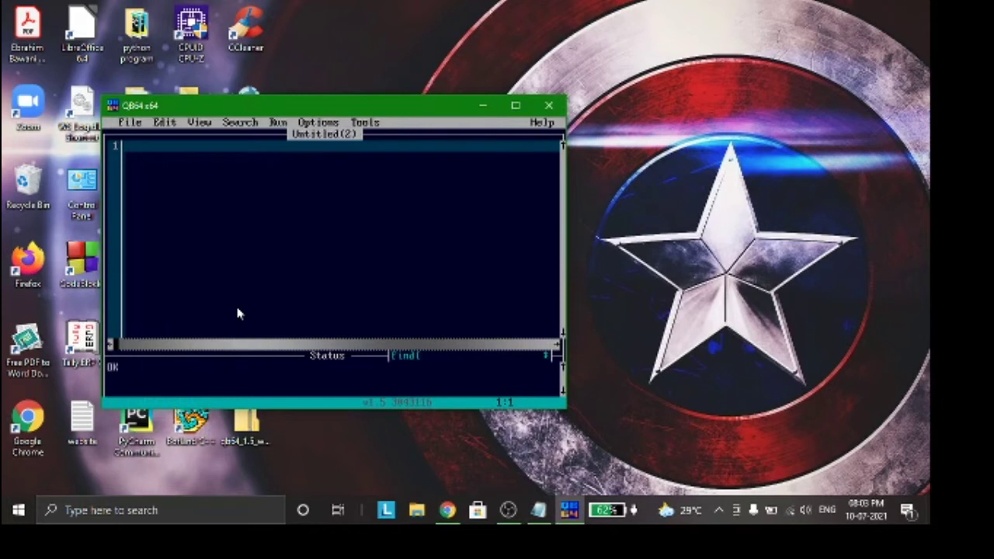
Write the program line PRINT "HELLO" and run it, accepting compilation to the QB64 folder
{"action": "type", "text": "PRINT \"HELLO\""}
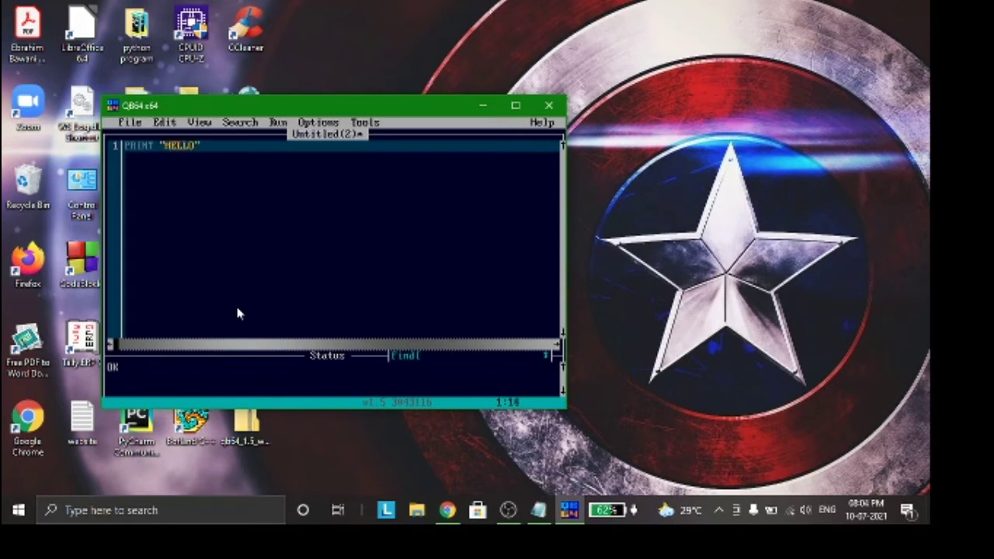
{"action": "left_click", "coordinate": [280, 123]}
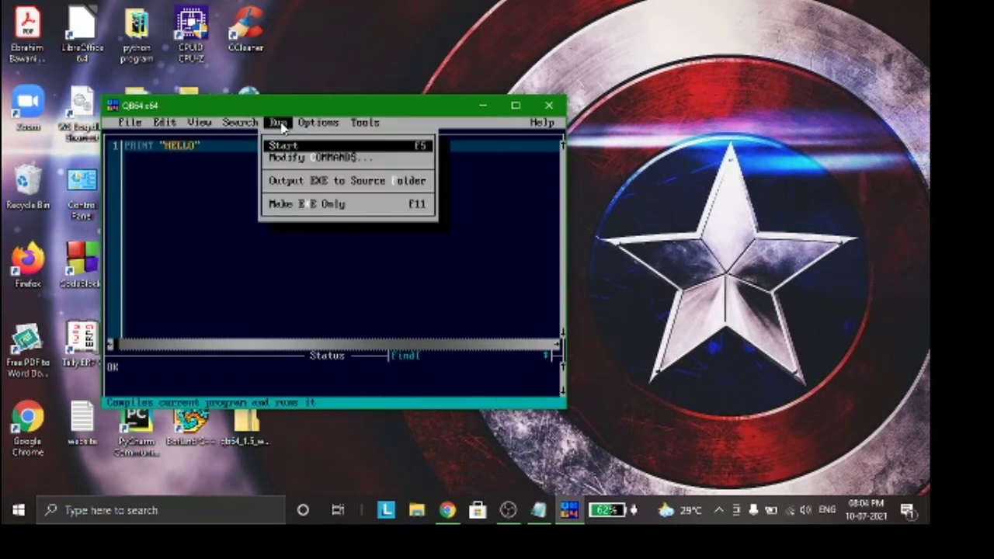
{"action": "left_click", "coordinate": [298, 144]}
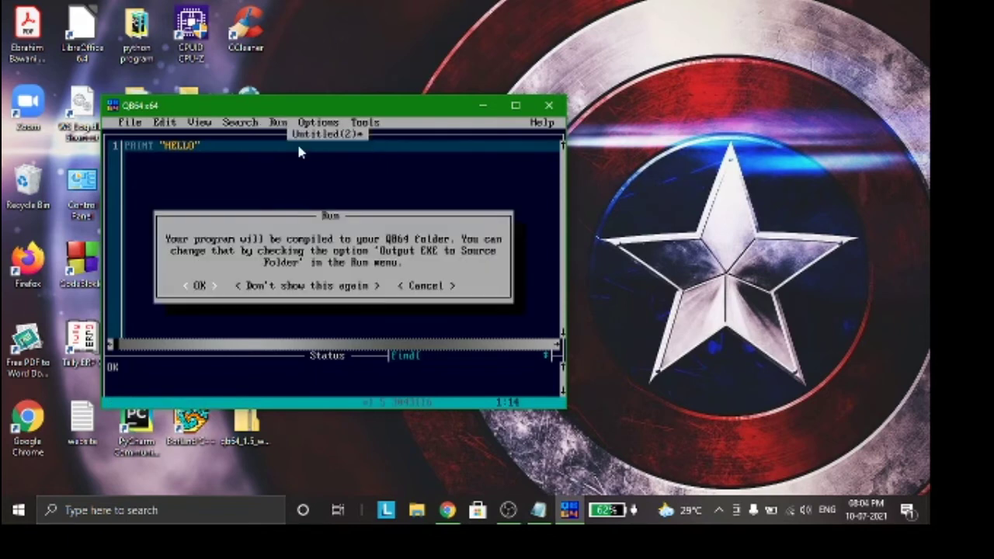
{"action": "left_click", "coordinate": [203, 288]}
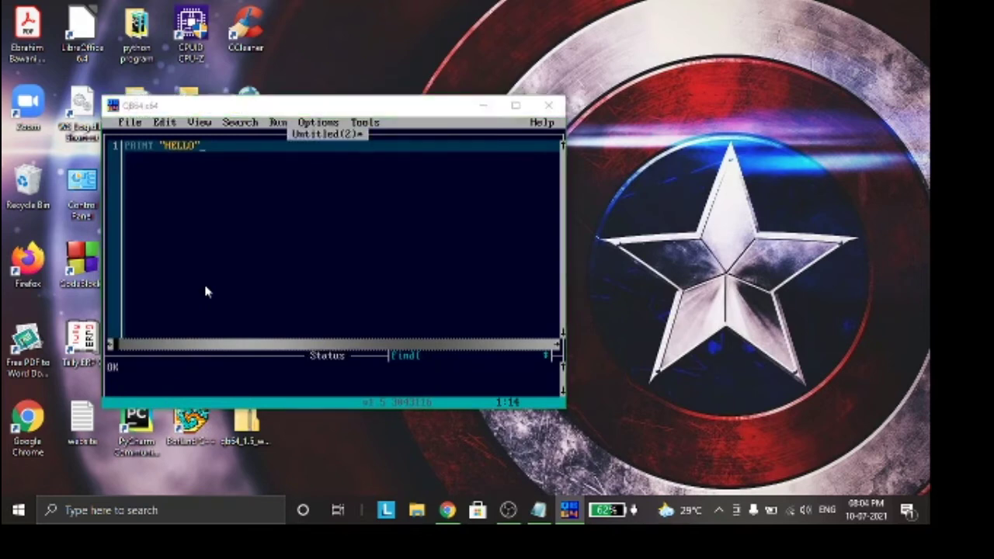
{"action": "left_click_drag", "start_coordinate": [242, 75], "coordinate": [439, 134]}
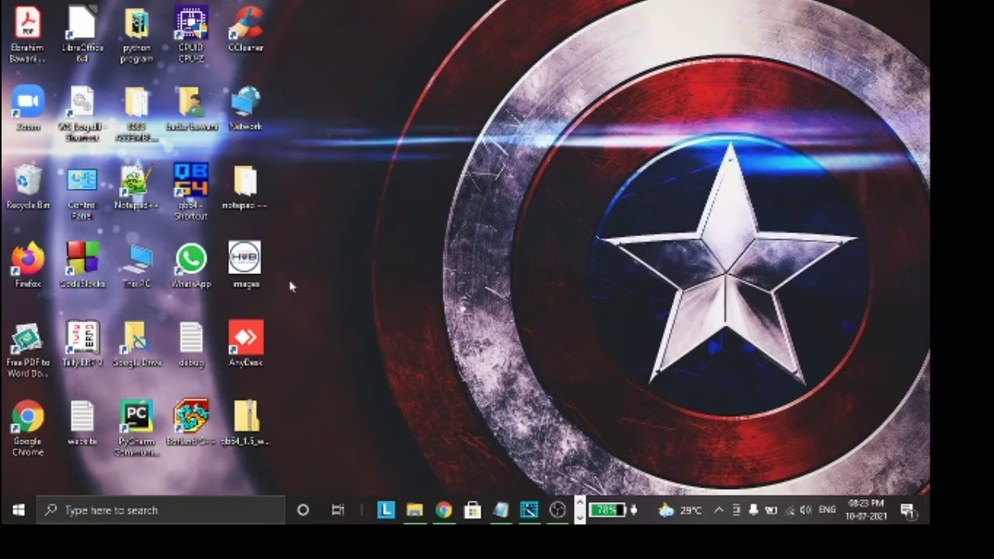
Open the properties of This PC and examine the device and Windows specifications
{"action": "right_click", "coordinate": [140, 268]}
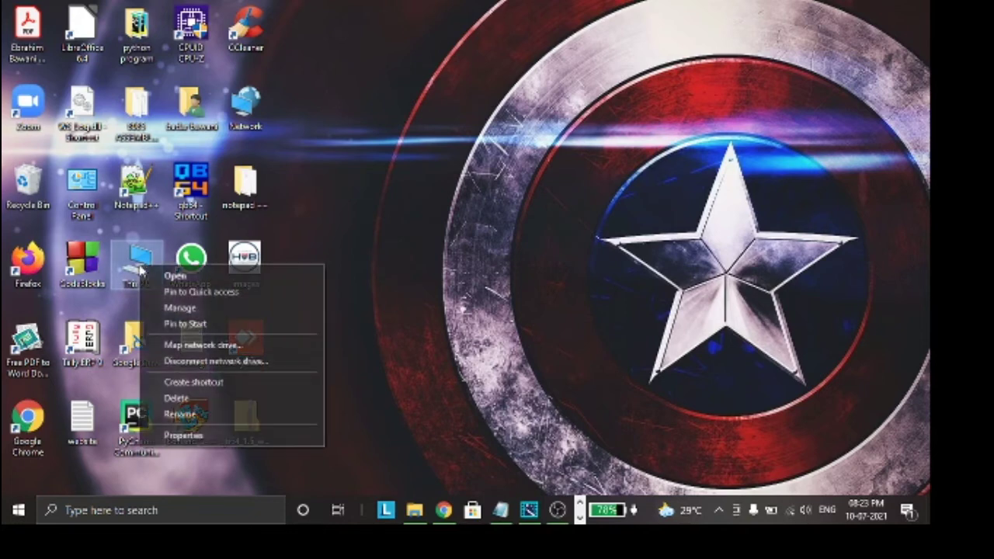
{"action": "left_click", "coordinate": [183, 435]}
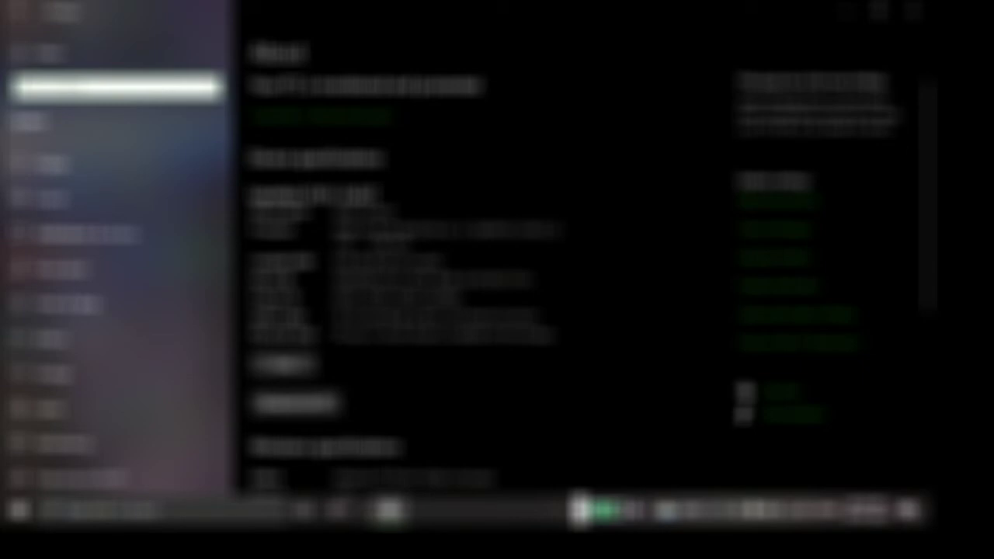
{"action": "left_click_drag", "start_coordinate": [331, 315], "coordinate": [543, 315]}
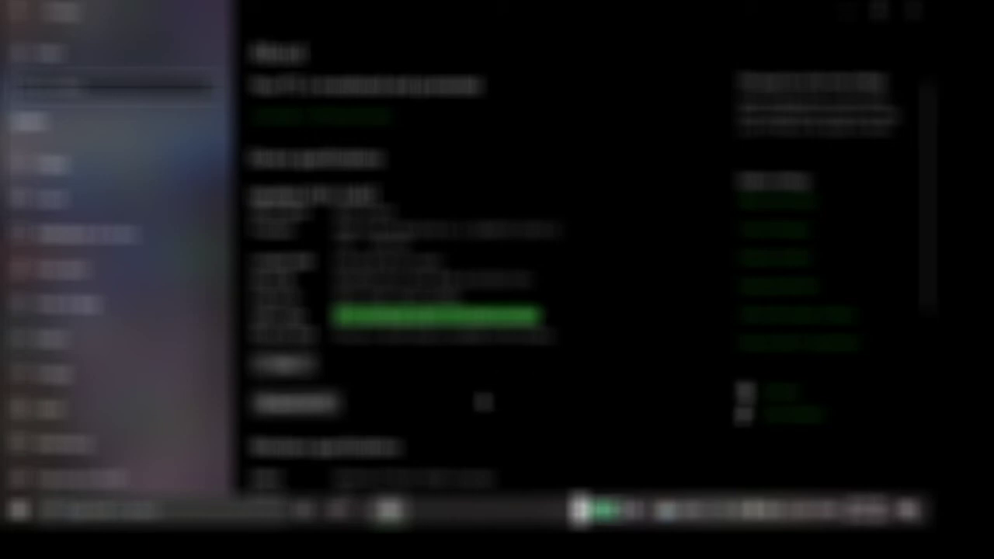
{"action": "scroll", "coordinate": [483, 401], "scroll_direction": "down", "scroll_amount": 5}
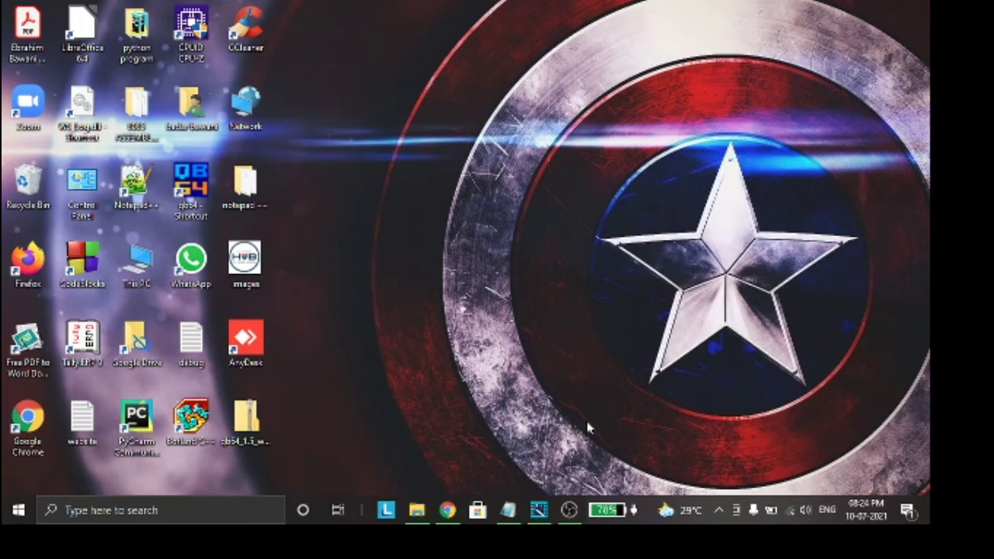
{"action": "right_click", "coordinate": [261, 431]}
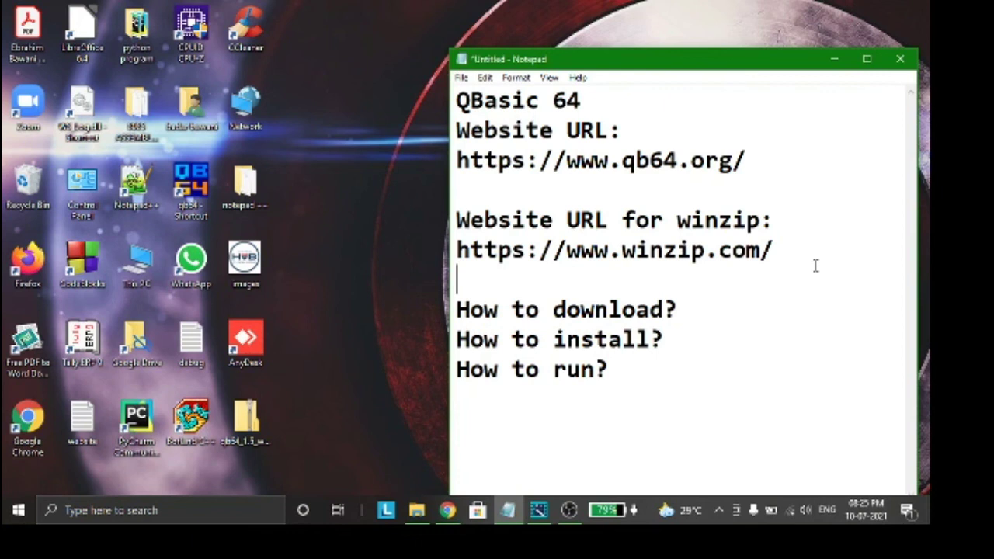
In the Notepad notes, add "/WINRAR" after "winzip" in the "Website URL for winzip:" line
{"action": "left_click", "coordinate": [761, 222]}
{"action": "type", "text": "/WIN"}
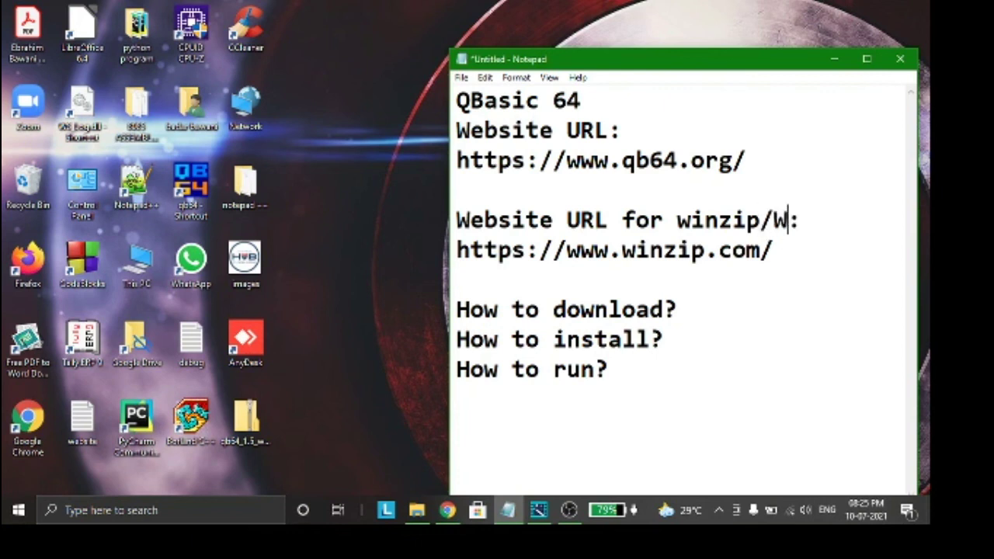
{"action": "type", "text": "RAR"}
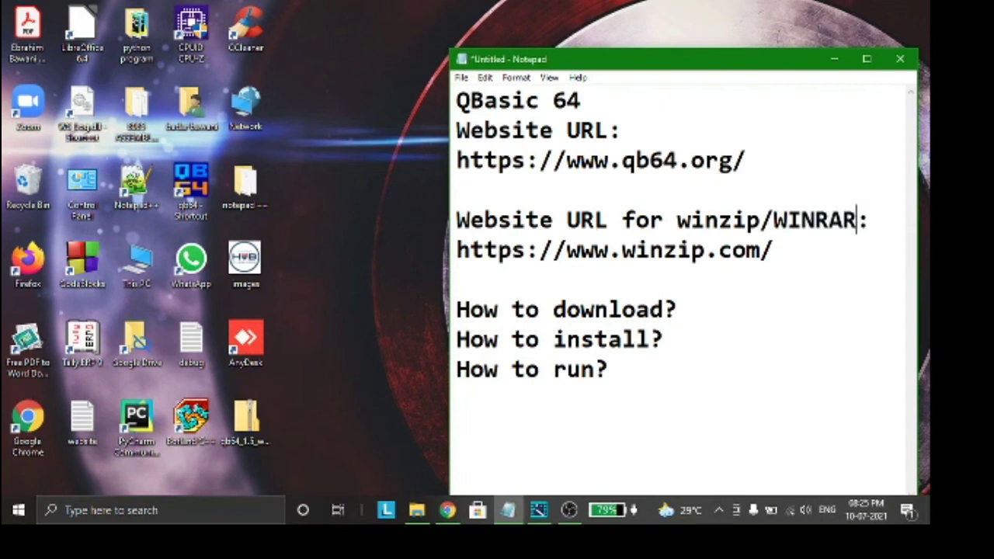